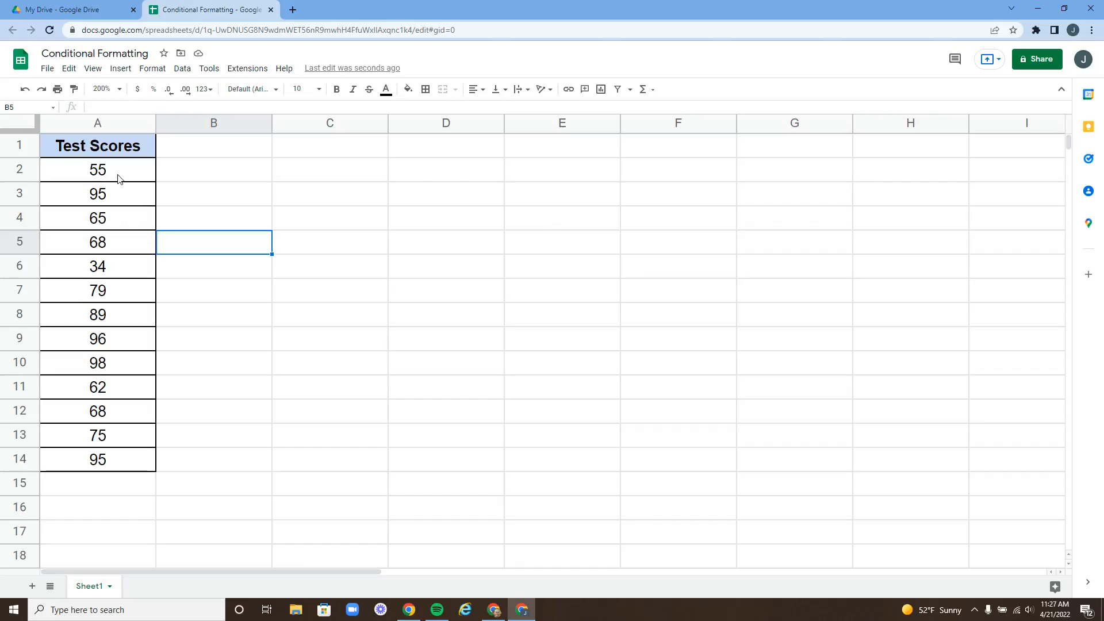
# Step: Open the conditional format rules for the test scores in A2:A14
pyautogui.moveTo(112, 175); pyautogui.dragTo(122, 456)
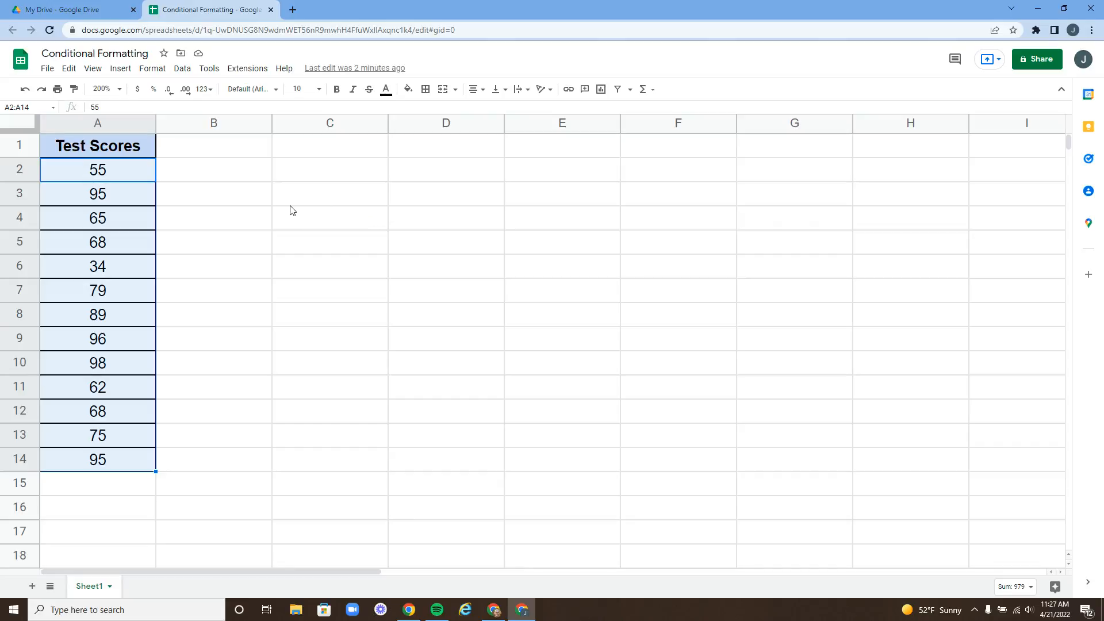
pyautogui.click(152, 69)
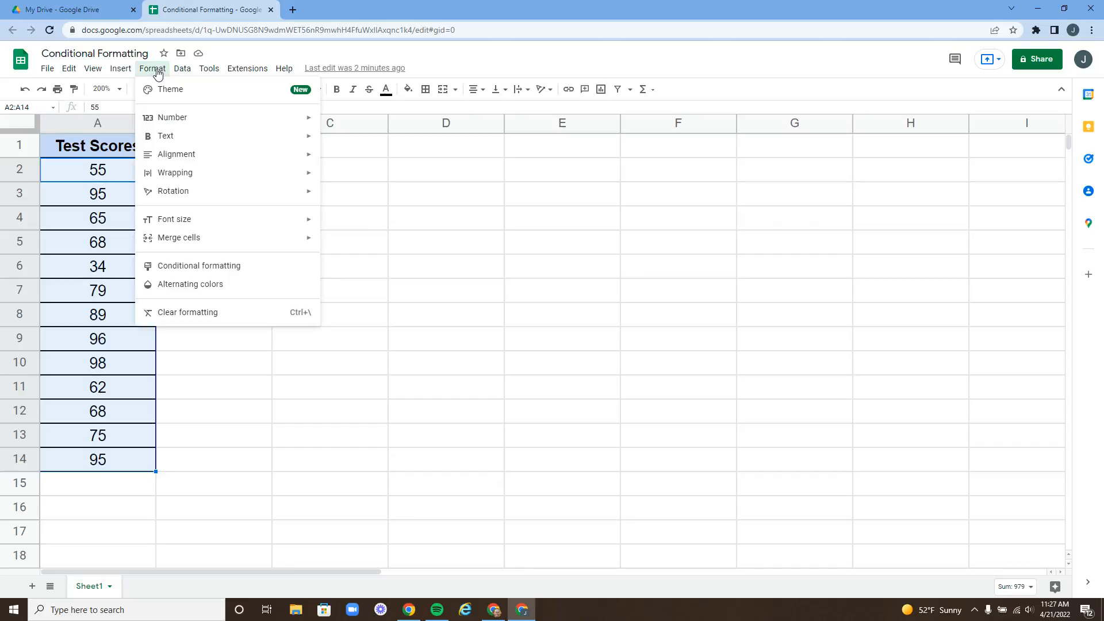
pyautogui.click(199, 269)
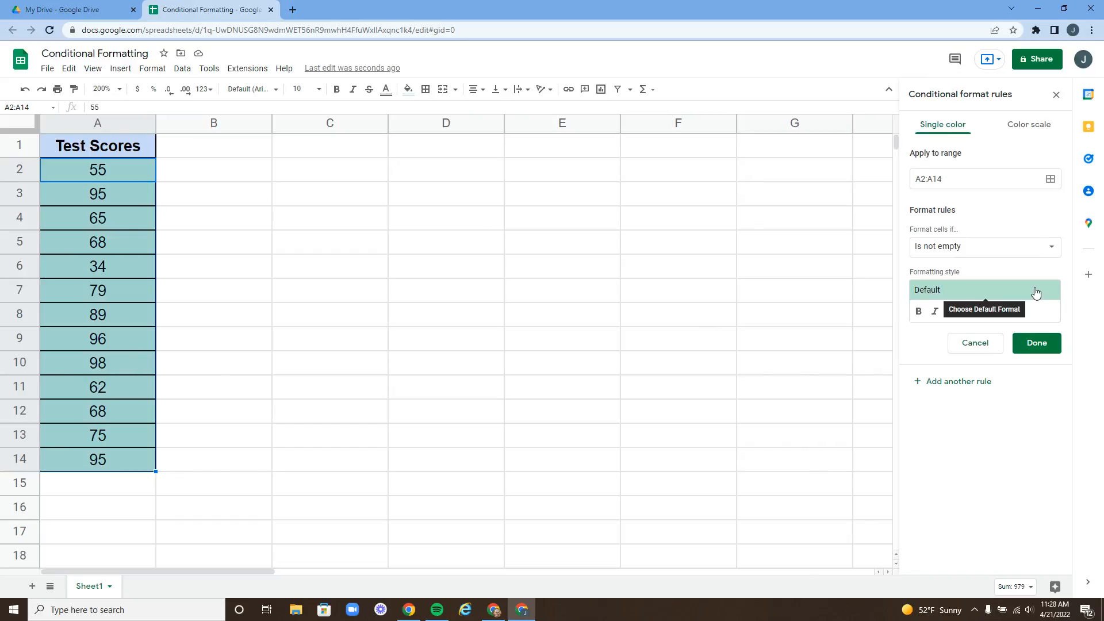
# Step: Create a single-color rule that highlights scores greater than 70 in the default green style
pyautogui.click(1052, 252)
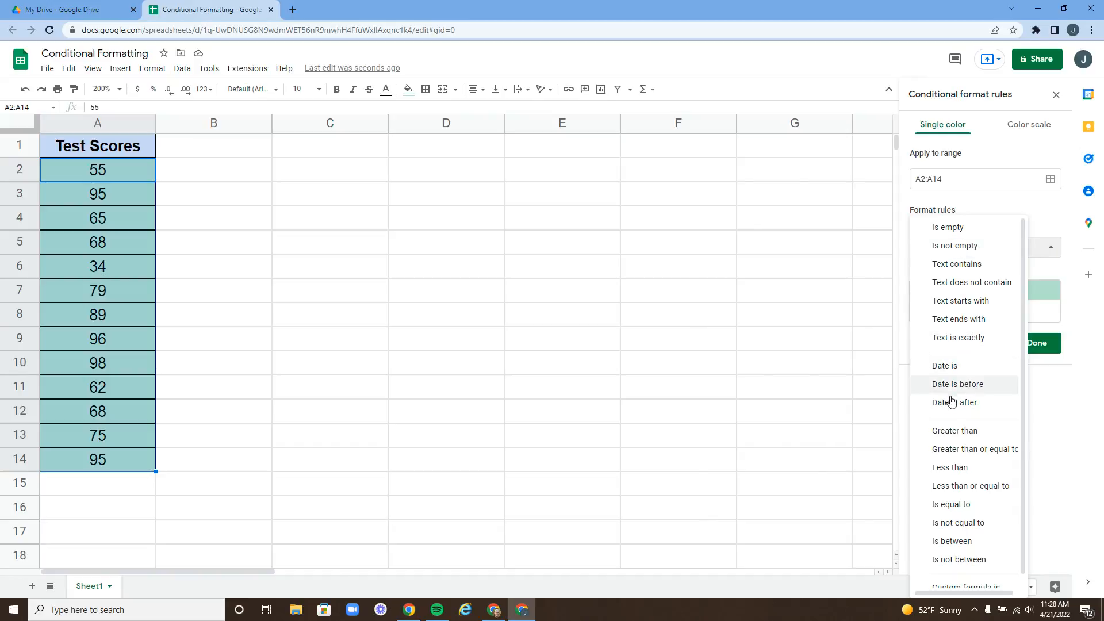
pyautogui.click(954, 432)
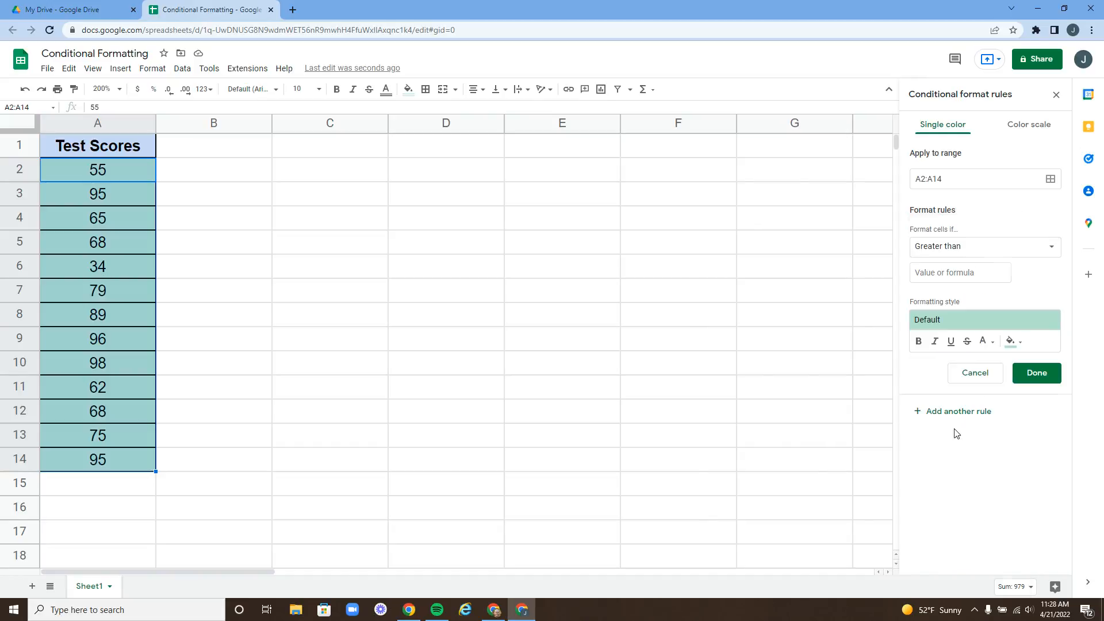
pyautogui.click(944, 279)
pyautogui.write('70')
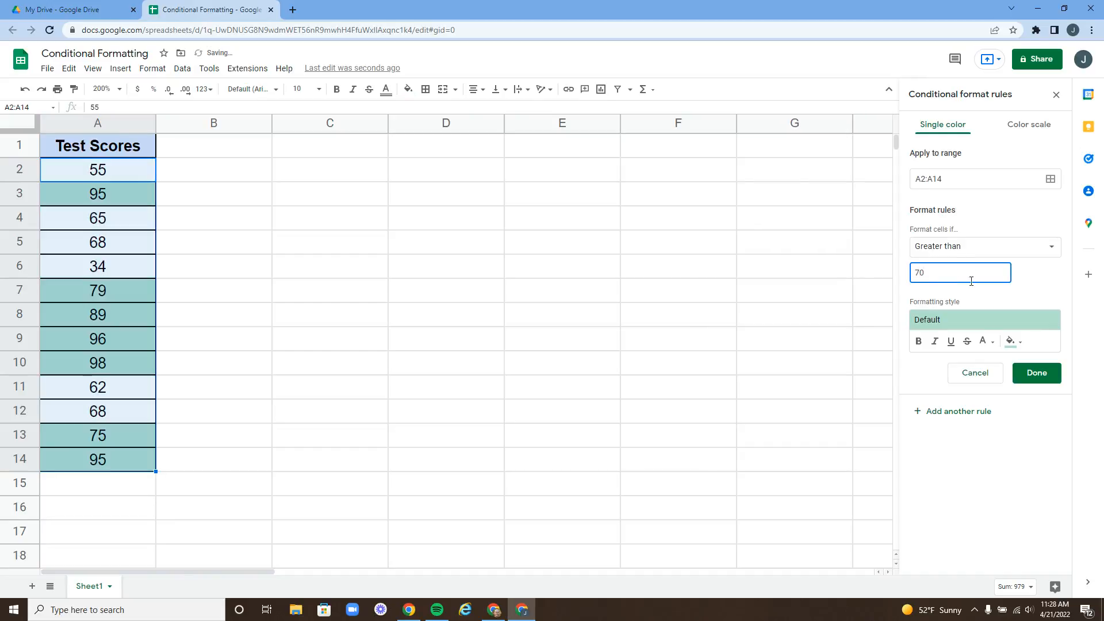
pyautogui.click(996, 298)
pyautogui.click(1024, 374)
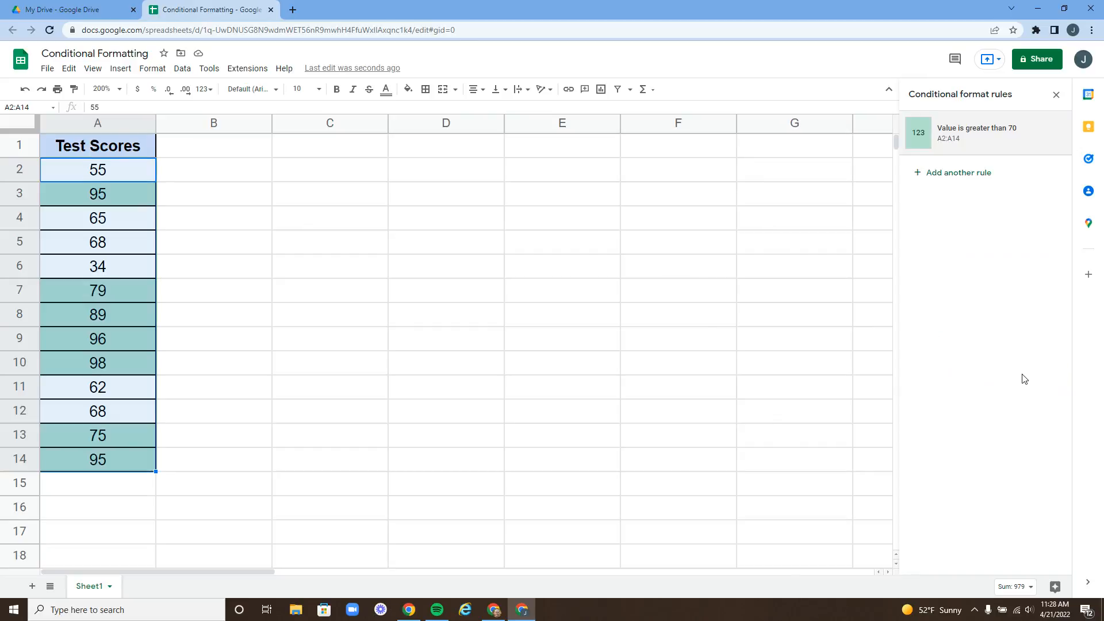
# Step: Add another single-color rule for A2:A14 with the condition less than or equal to 70
pyautogui.click(961, 173)
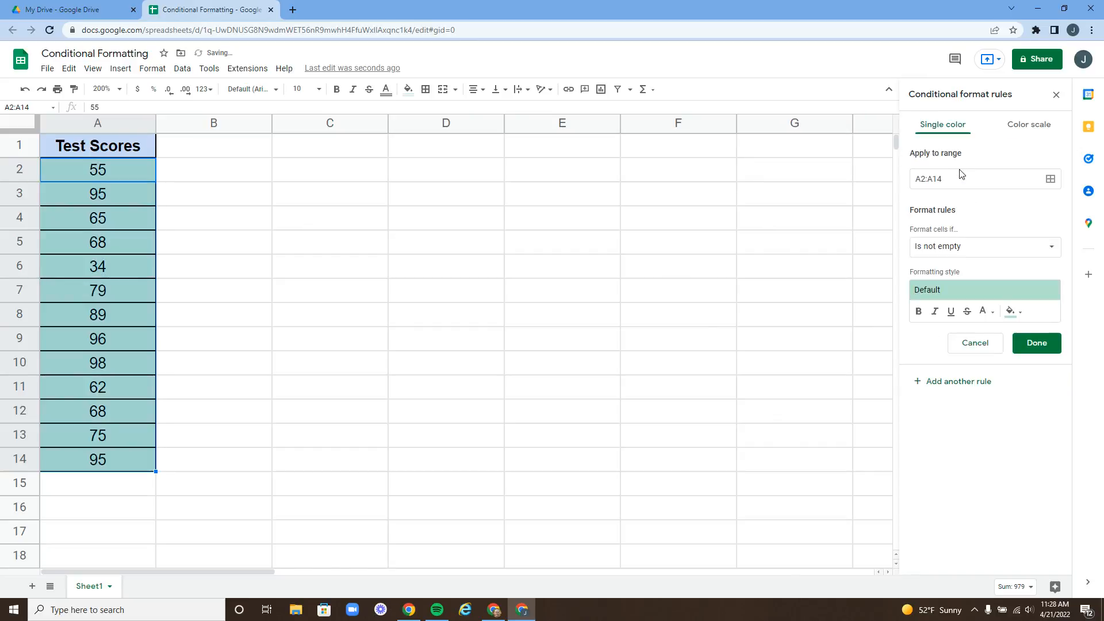
pyautogui.click(962, 254)
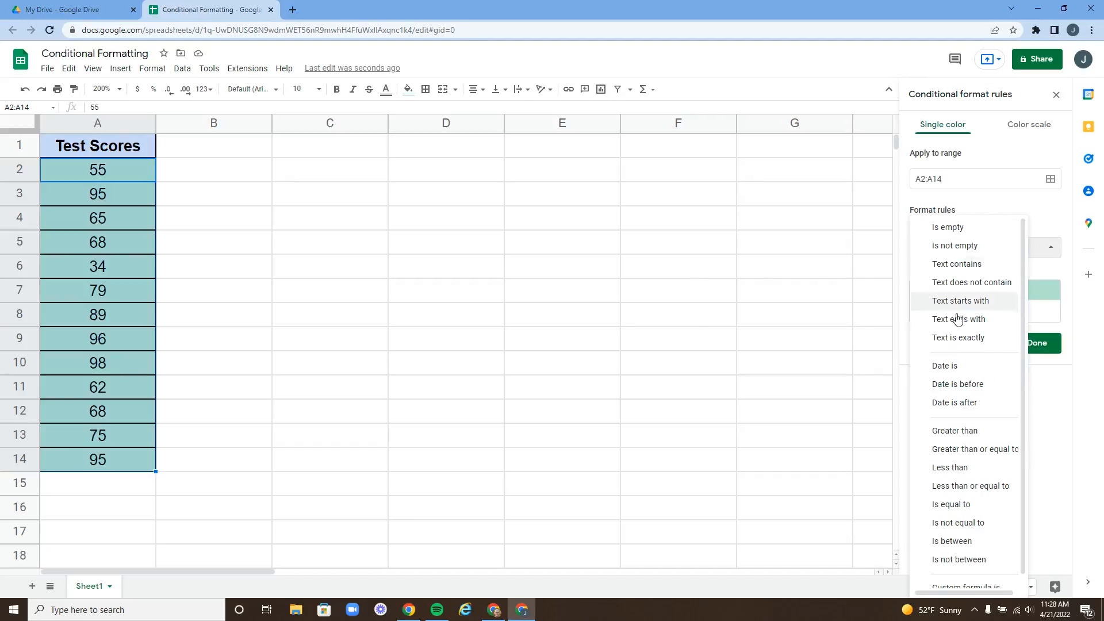
pyautogui.click(970, 490)
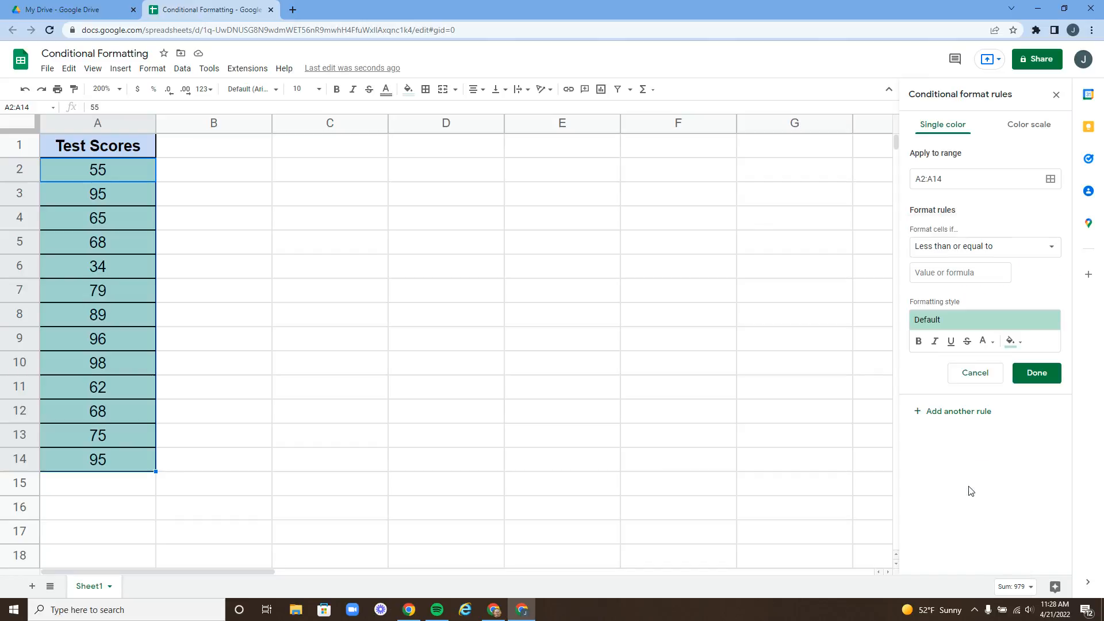
pyautogui.click(947, 274)
pyautogui.write('70')
# Step: Give the less-than-or-equal-to rule a light red fill and red text, and save it
pyautogui.click(1009, 341)
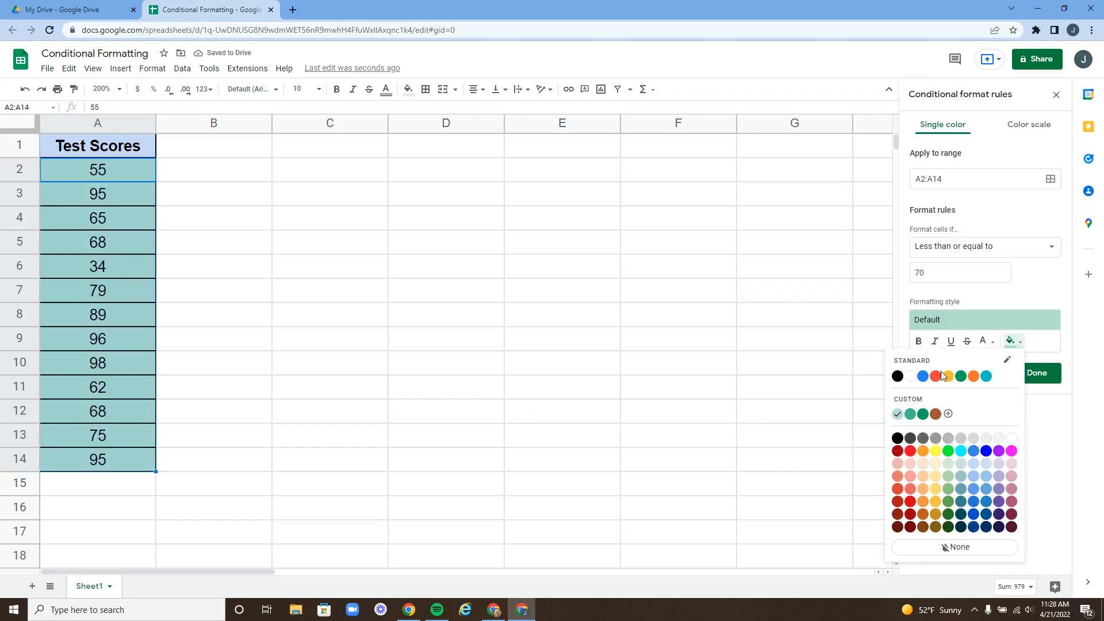
pyautogui.click(908, 465)
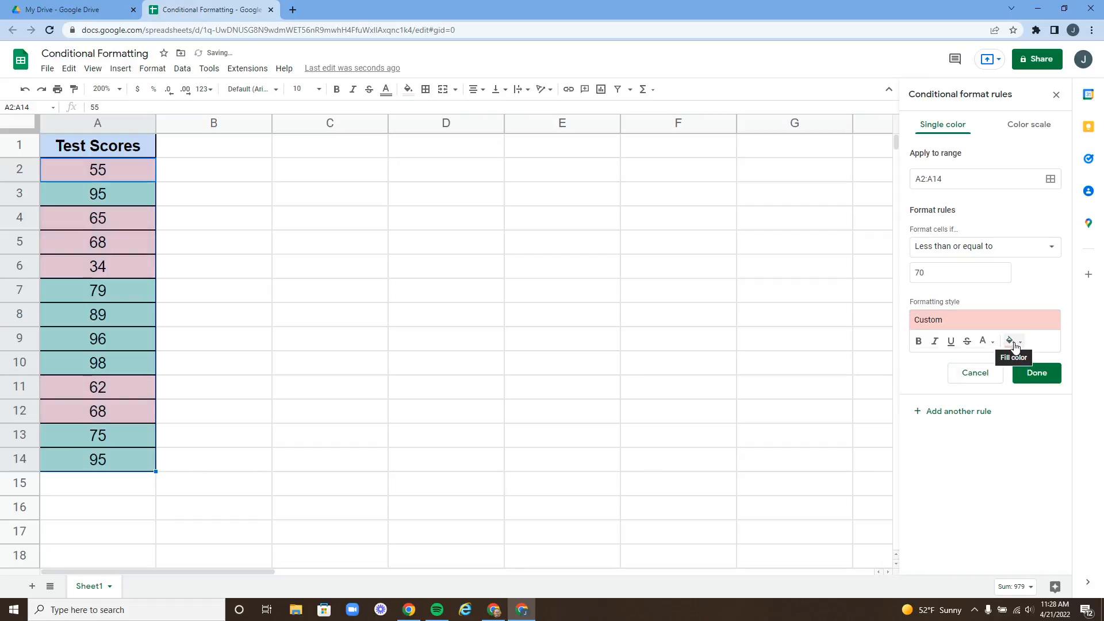
pyautogui.click(992, 342)
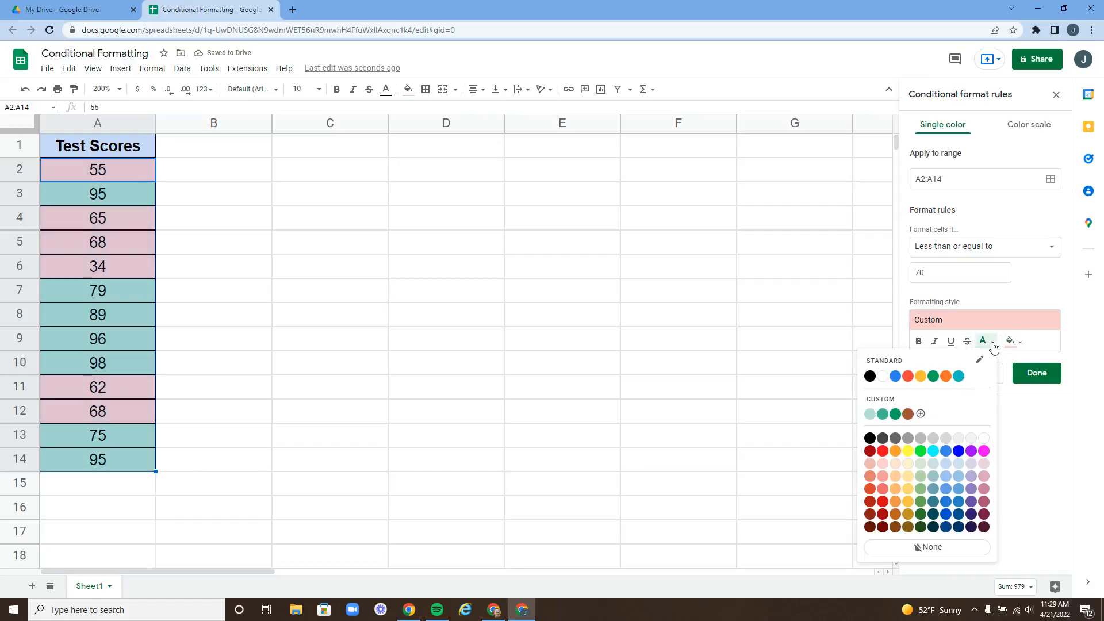
pyautogui.click(907, 376)
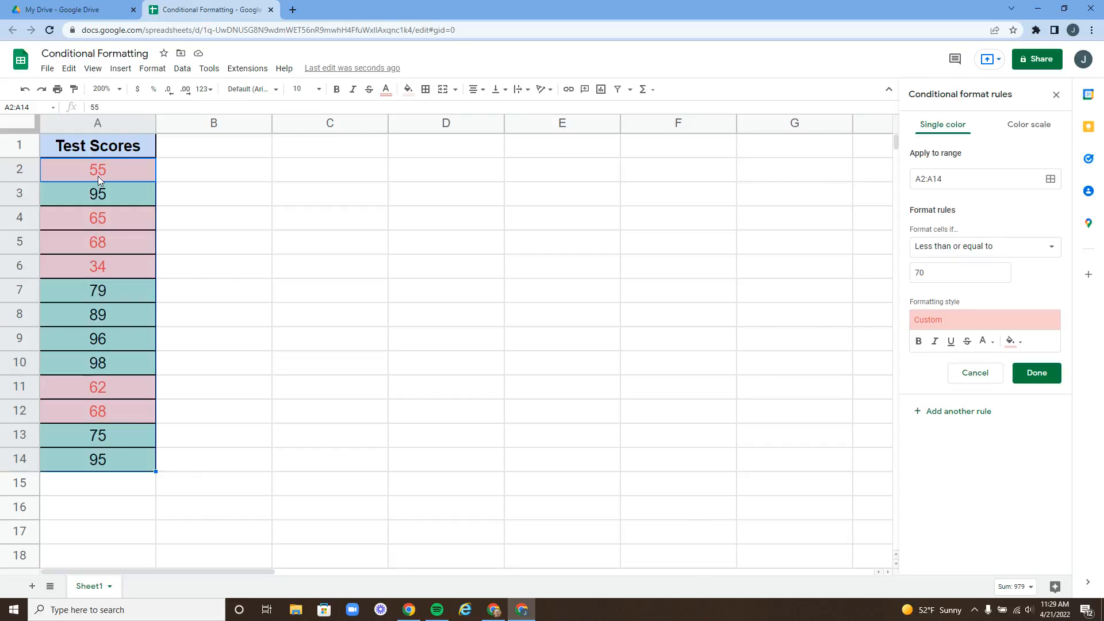
pyautogui.click(1035, 373)
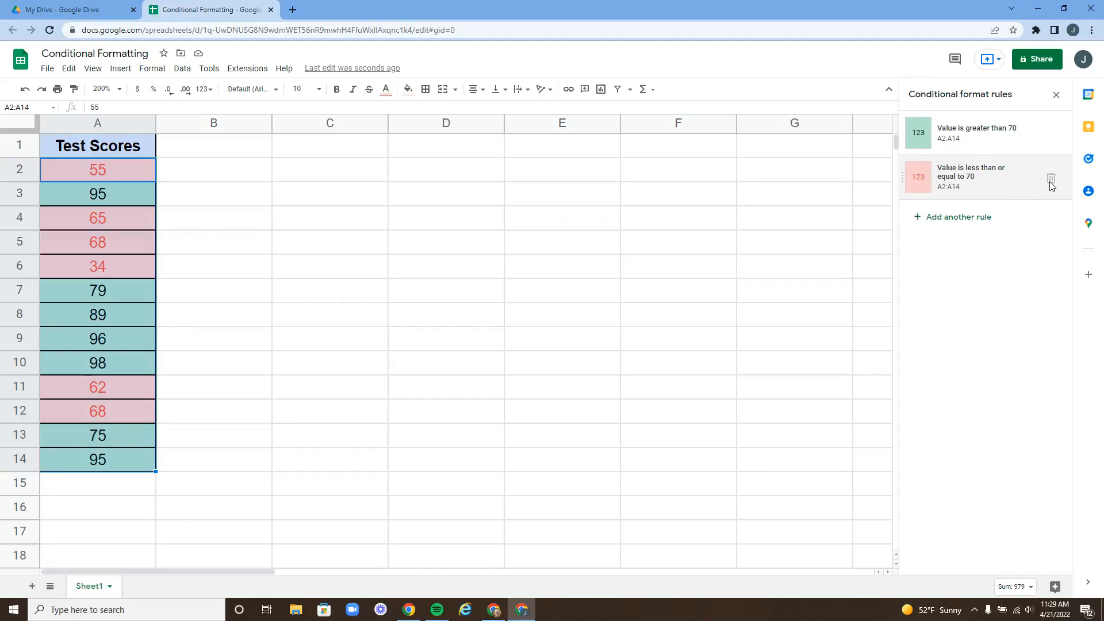
# Step: Delete both single-color rules from the test scores
pyautogui.click(1050, 179)
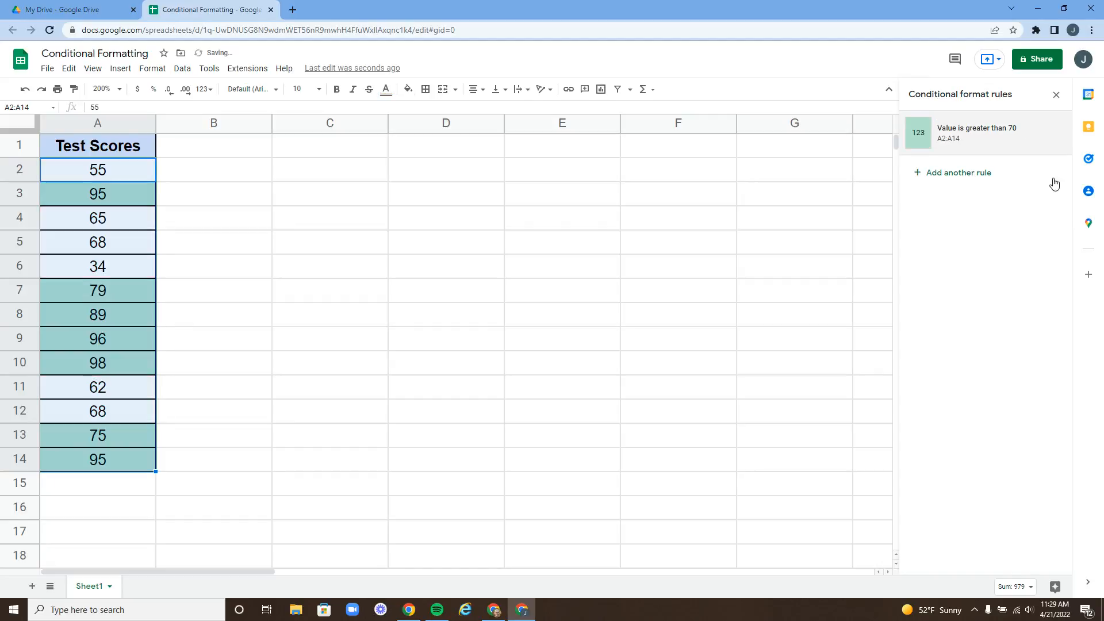
pyautogui.click(1051, 136)
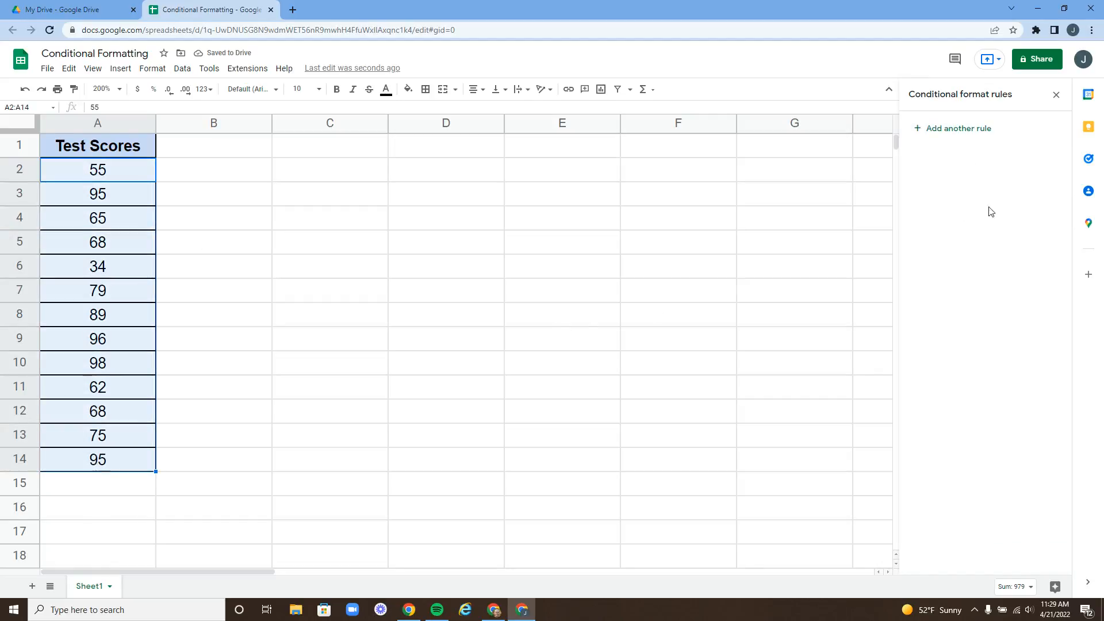
# Step: Add a color scale rule for A2:A14 with a red minpoint set to the number 0
pyautogui.click(937, 135)
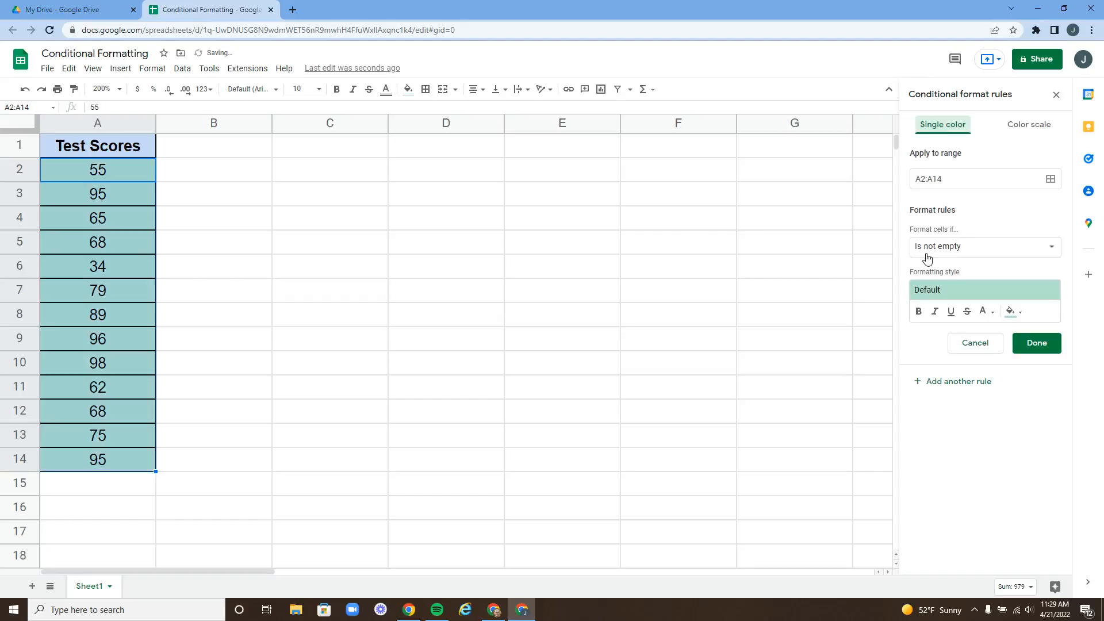
pyautogui.click(1026, 127)
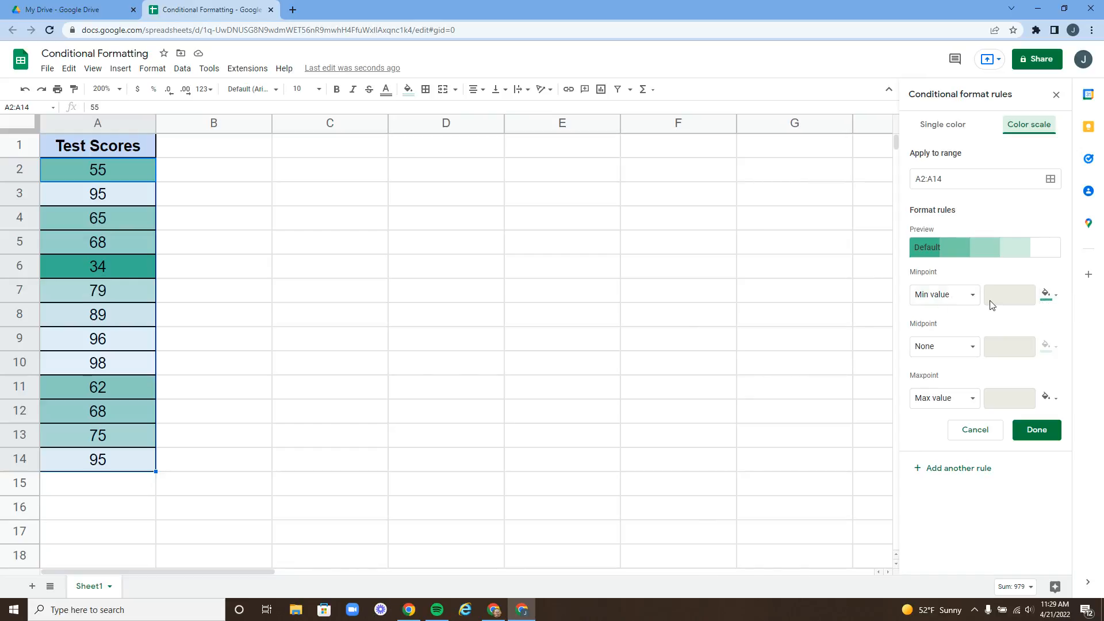
pyautogui.click(1056, 298)
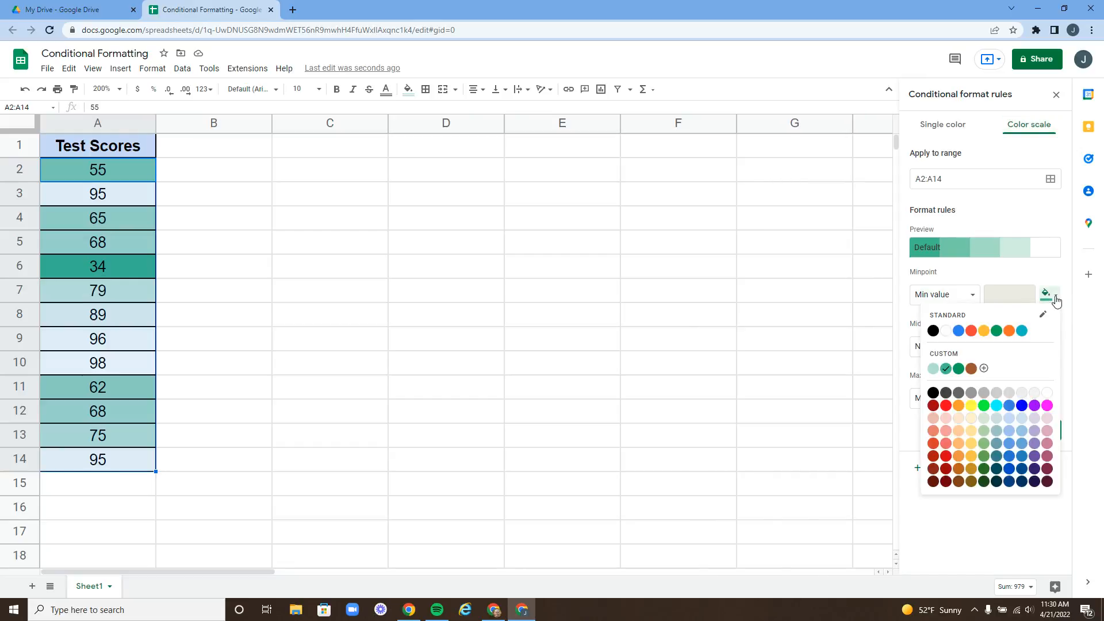
pyautogui.click(971, 332)
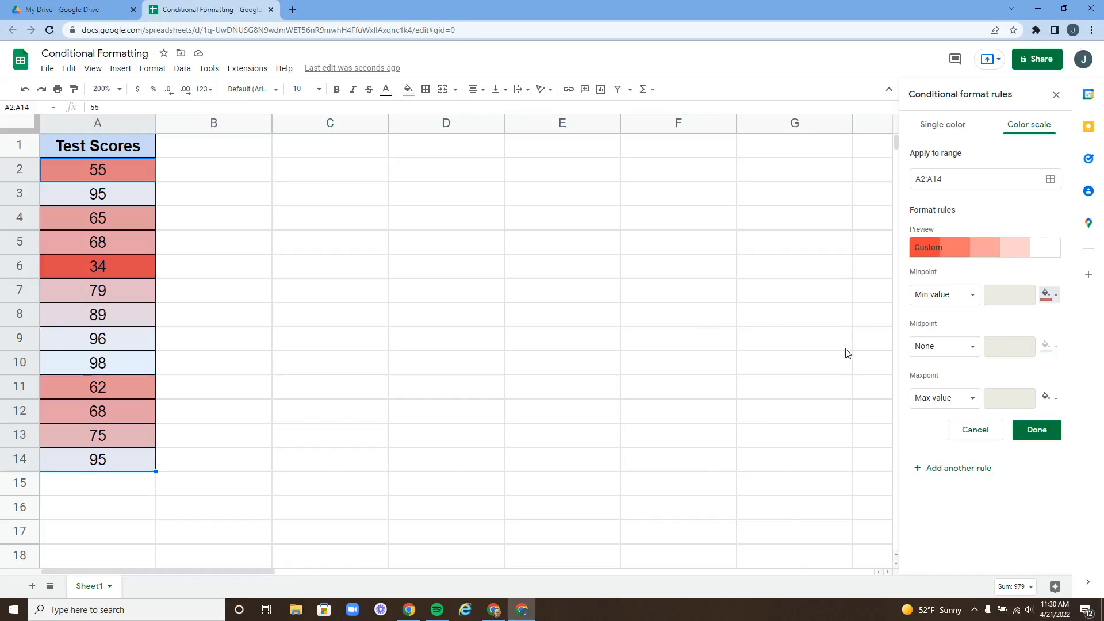
pyautogui.click(972, 299)
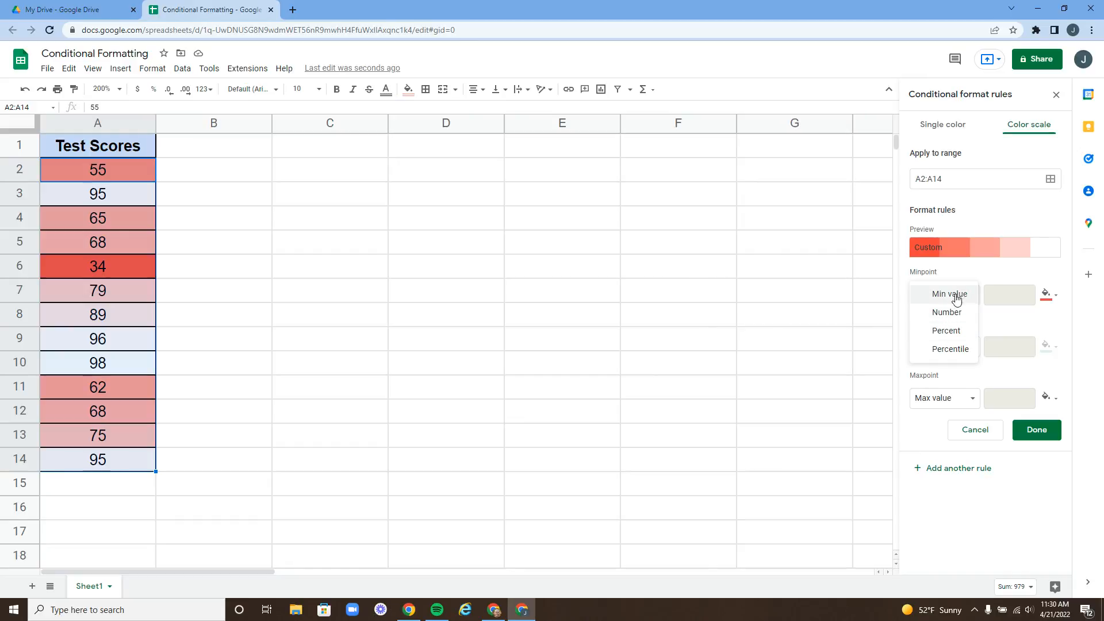
pyautogui.click(946, 313)
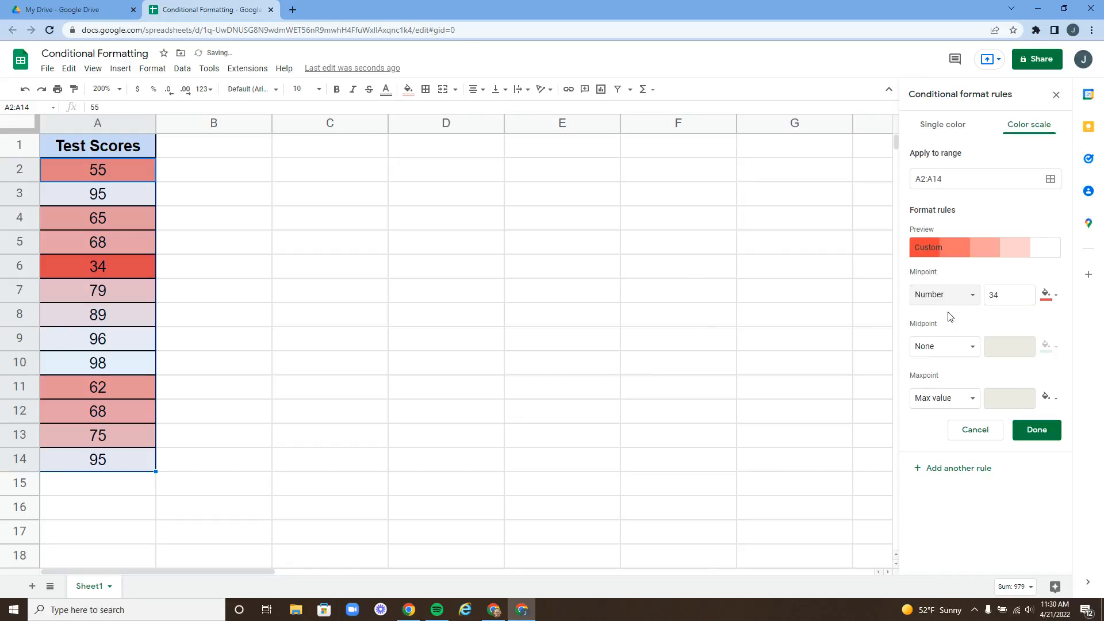
pyautogui.doubleClick(1001, 296)
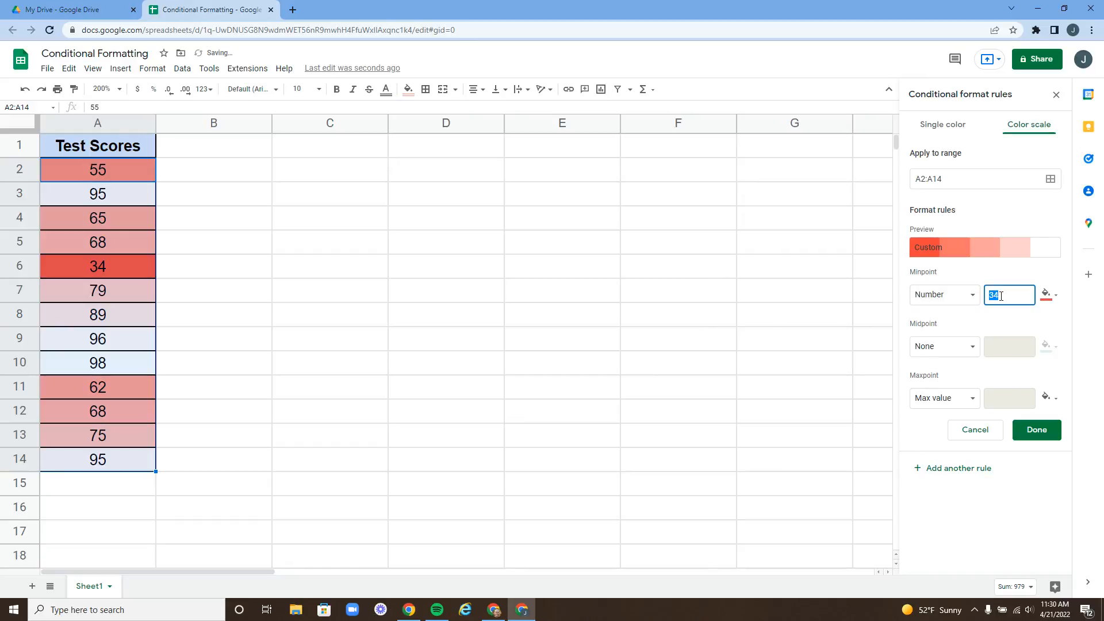
pyautogui.write('0')
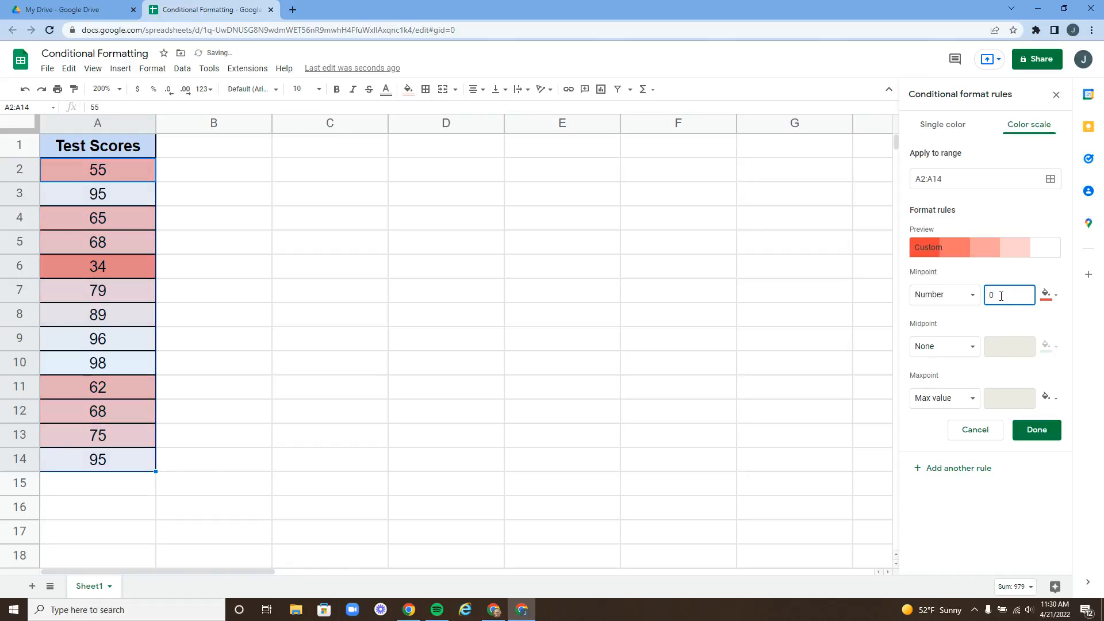
# Step: Set the color scale's maxpoint to the number 100 with a green fill
pyautogui.click(973, 405)
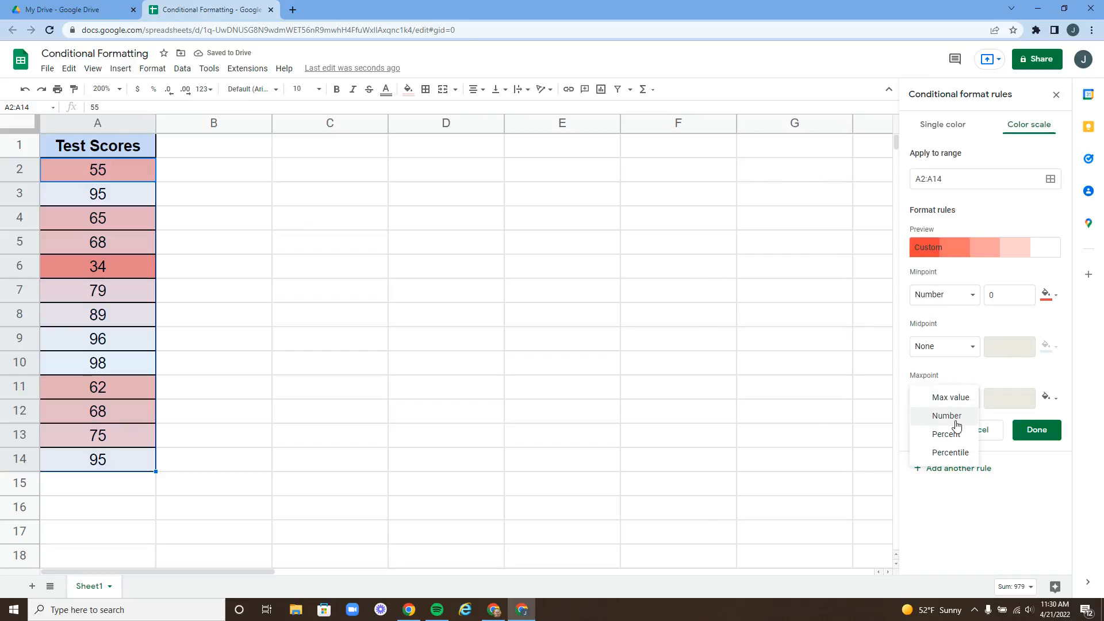
pyautogui.click(957, 416)
pyautogui.doubleClick(1005, 401)
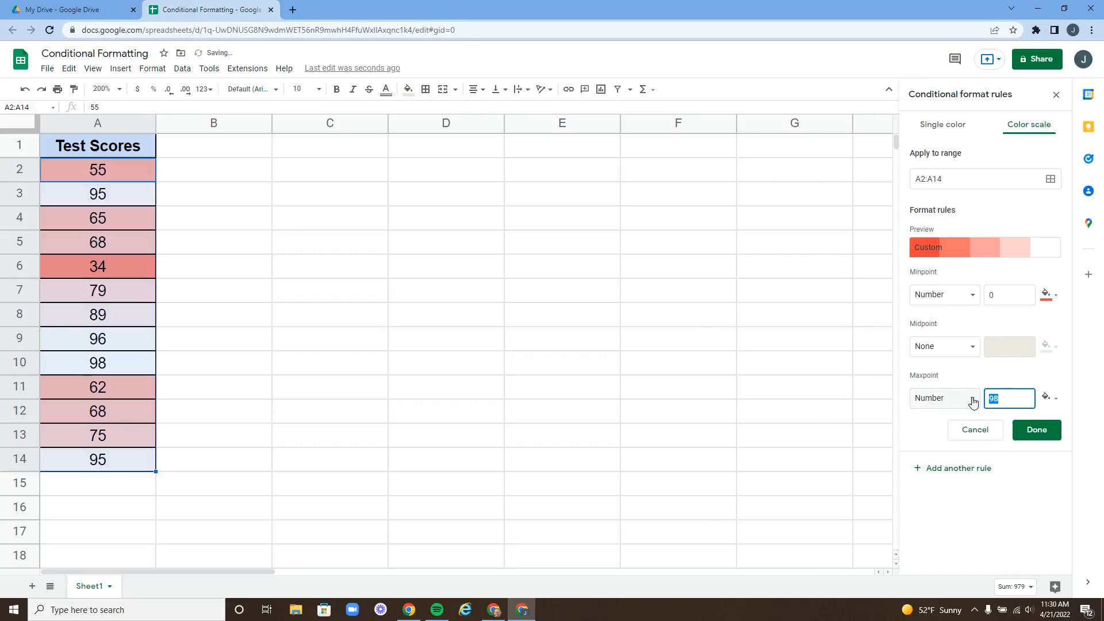
pyautogui.write('100')
pyautogui.click(1058, 403)
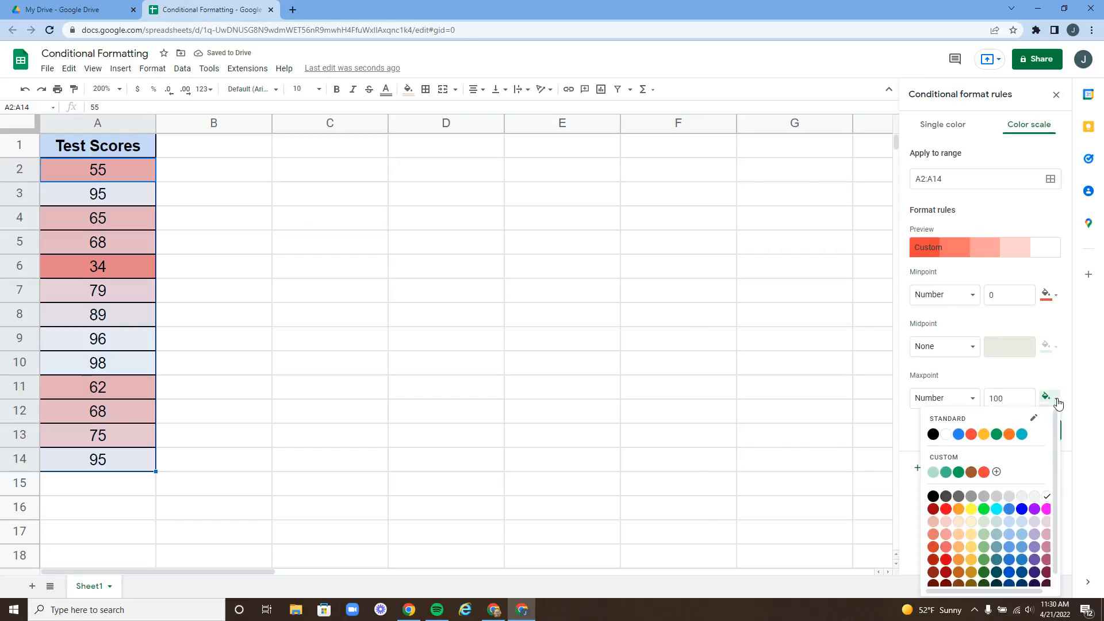
pyautogui.click(997, 434)
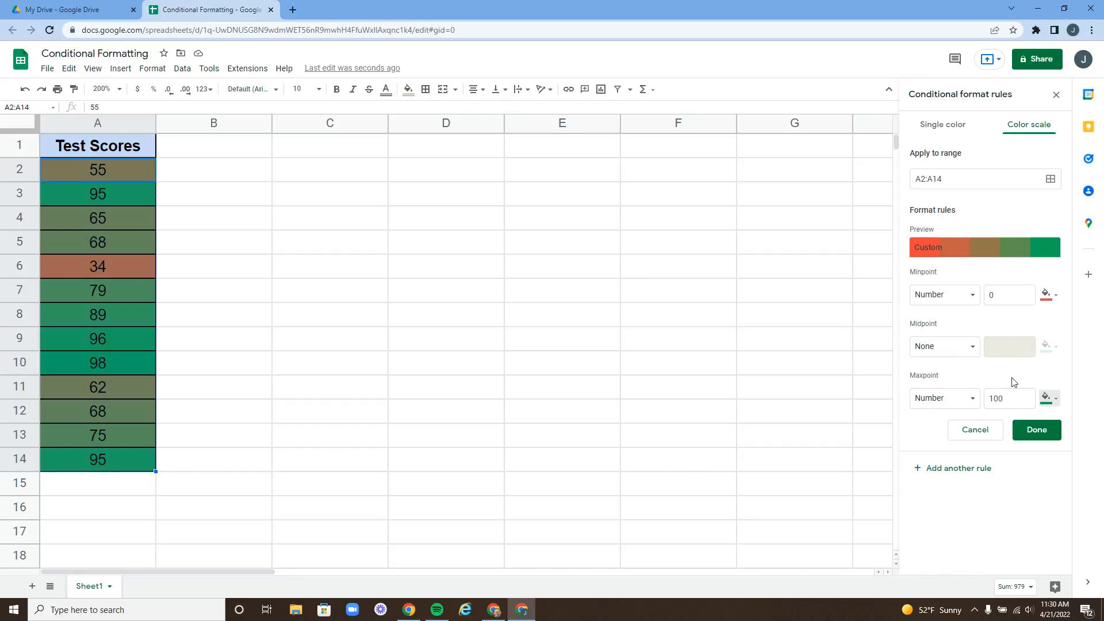
# Step: Set the color scale's midpoint to the number 70 with a yellow fill, save the rule and deselect the scores
pyautogui.click(973, 352)
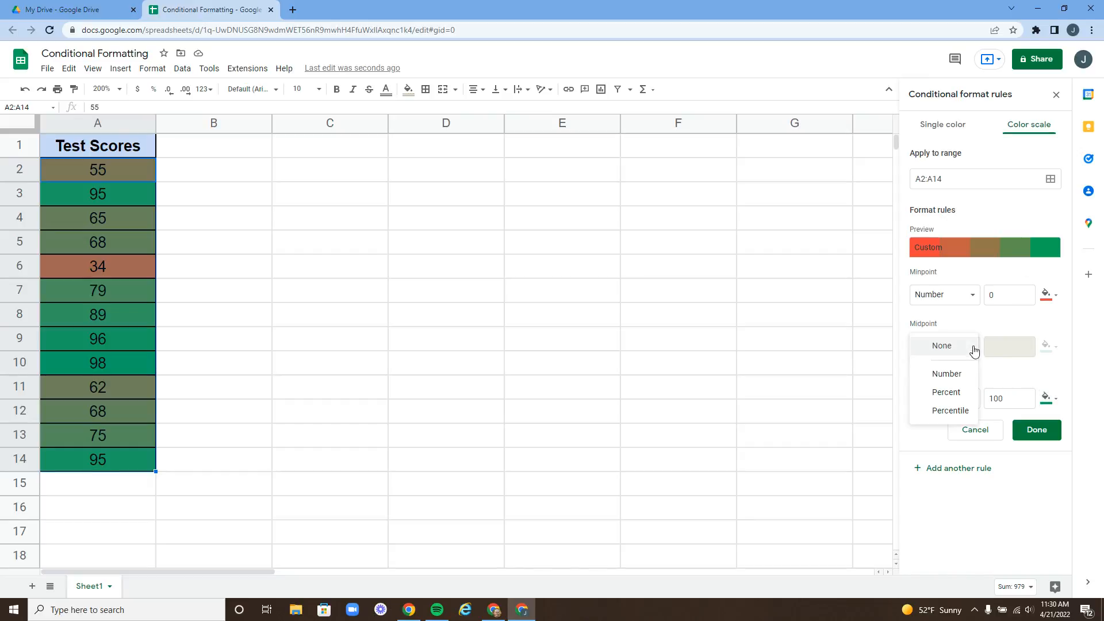
pyautogui.click(957, 374)
pyautogui.doubleClick(1000, 348)
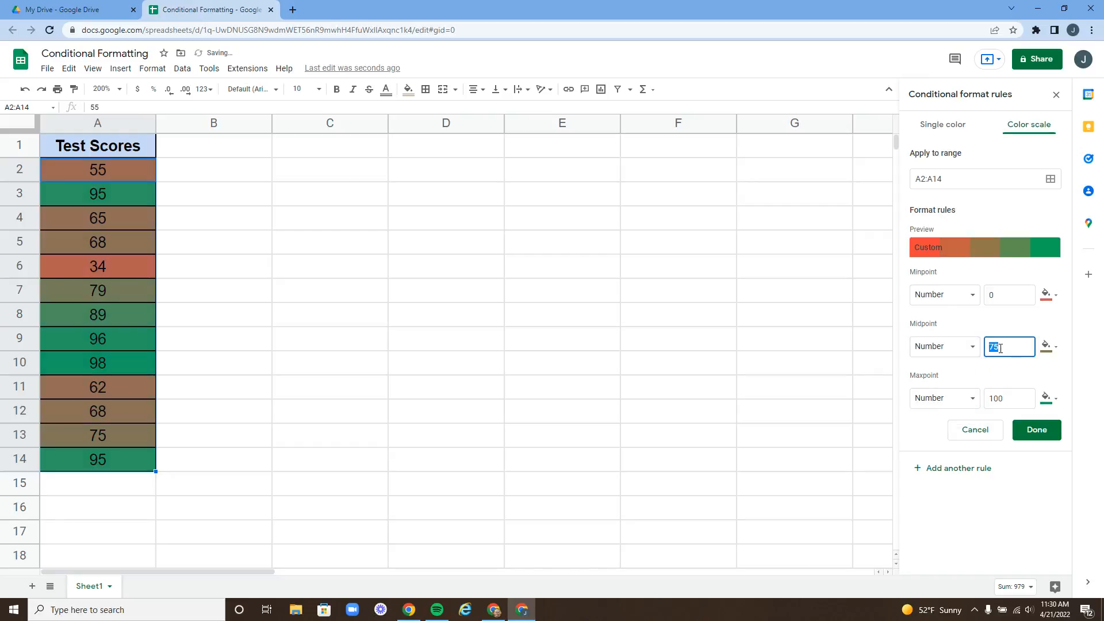
pyautogui.write('70')
pyautogui.click(1056, 349)
pyautogui.click(971, 457)
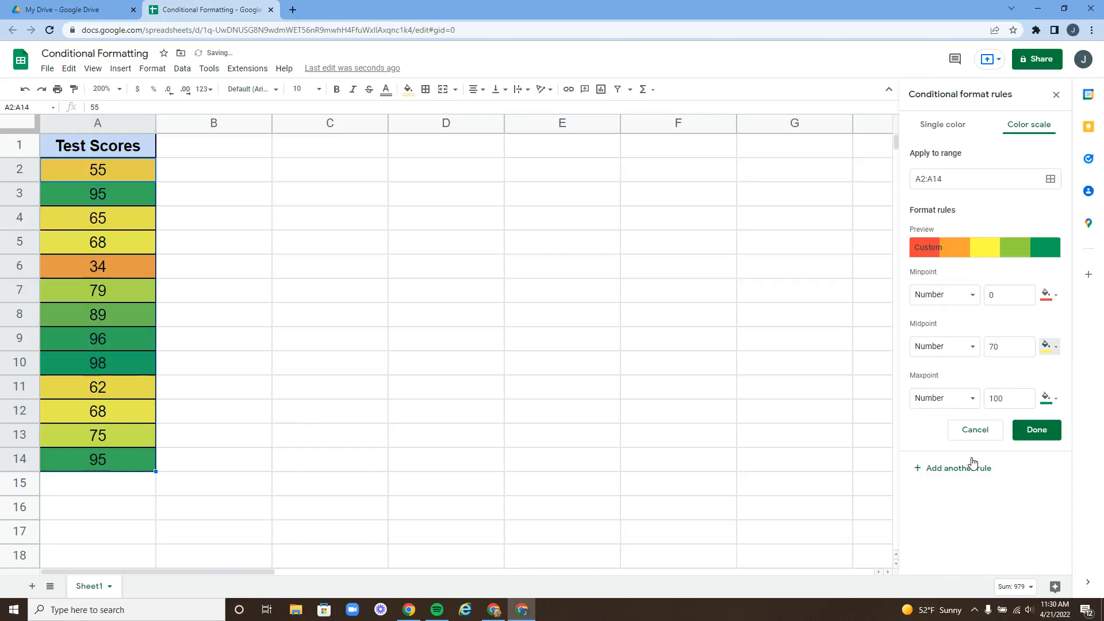
pyautogui.click(1036, 431)
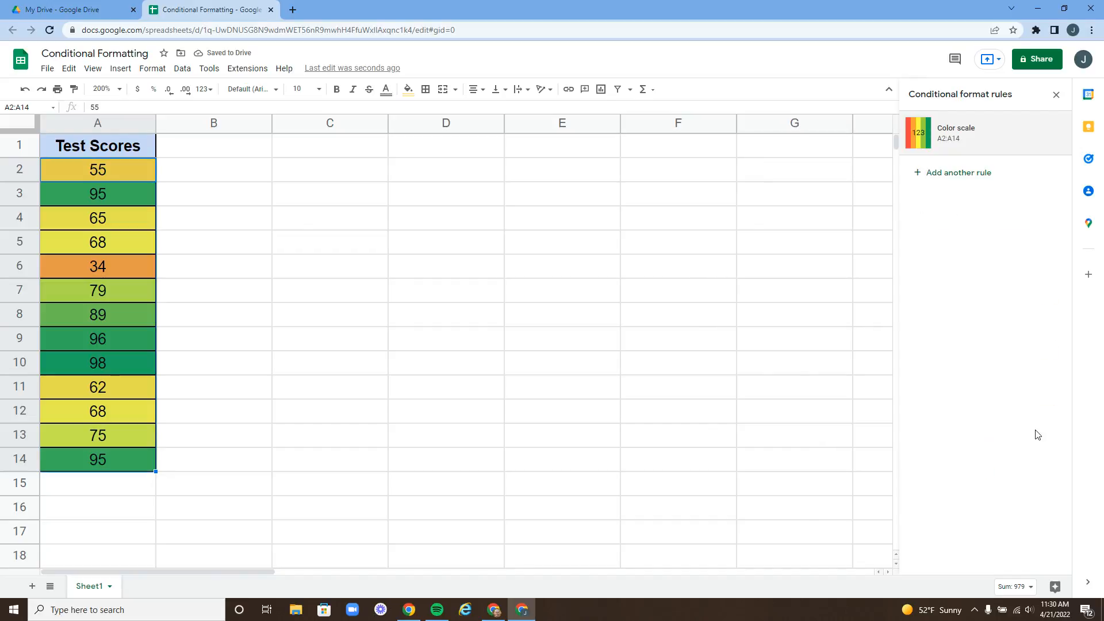
pyautogui.click(210, 335)
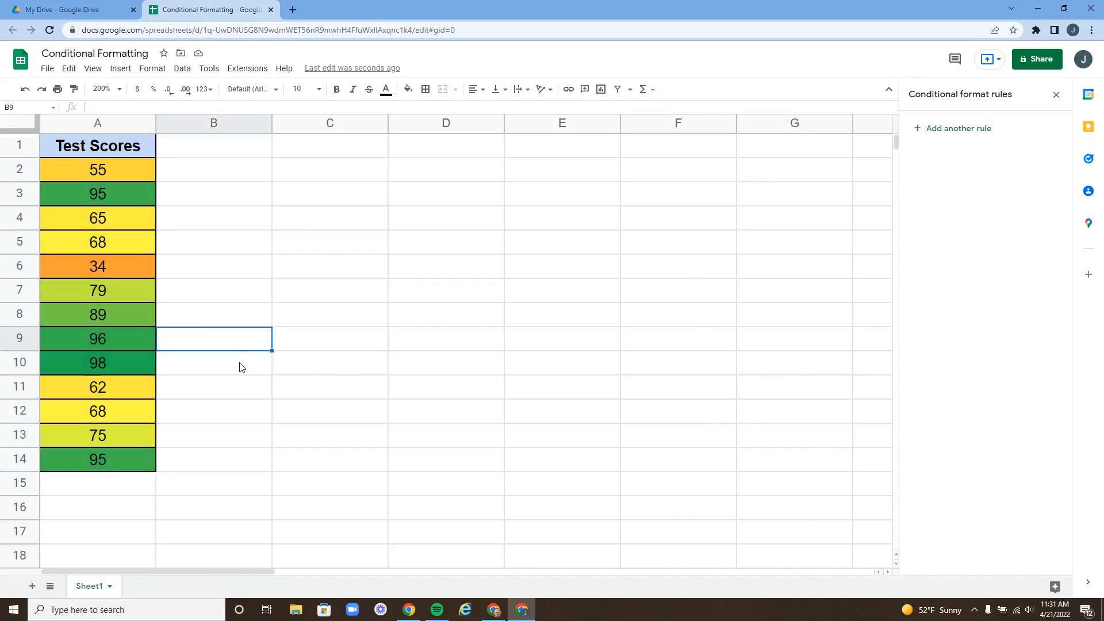